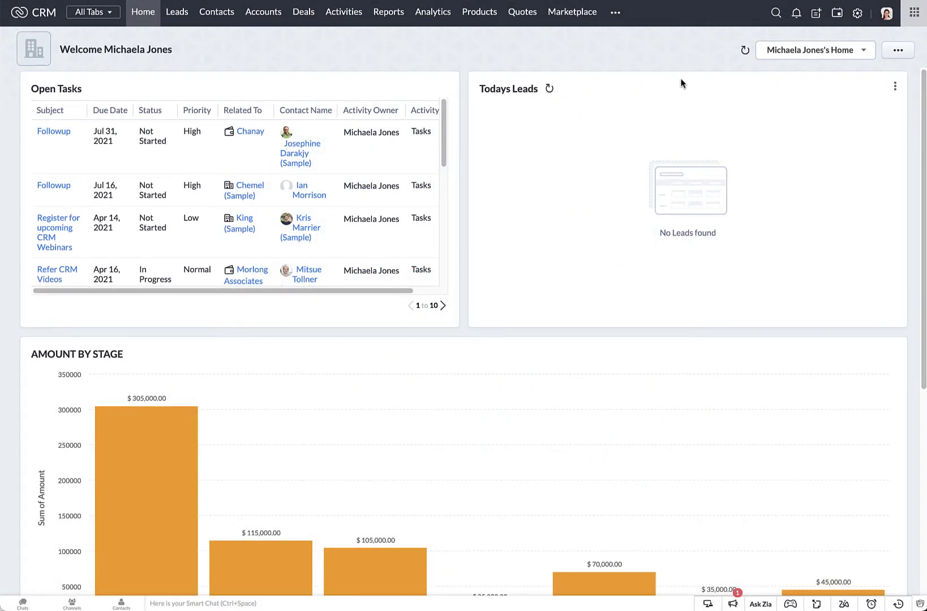
# Step: Search the Marketplace for 'toolkit' and open Toolkit with Address Lookup for Zoho CRM
pyautogui.click(858, 13)
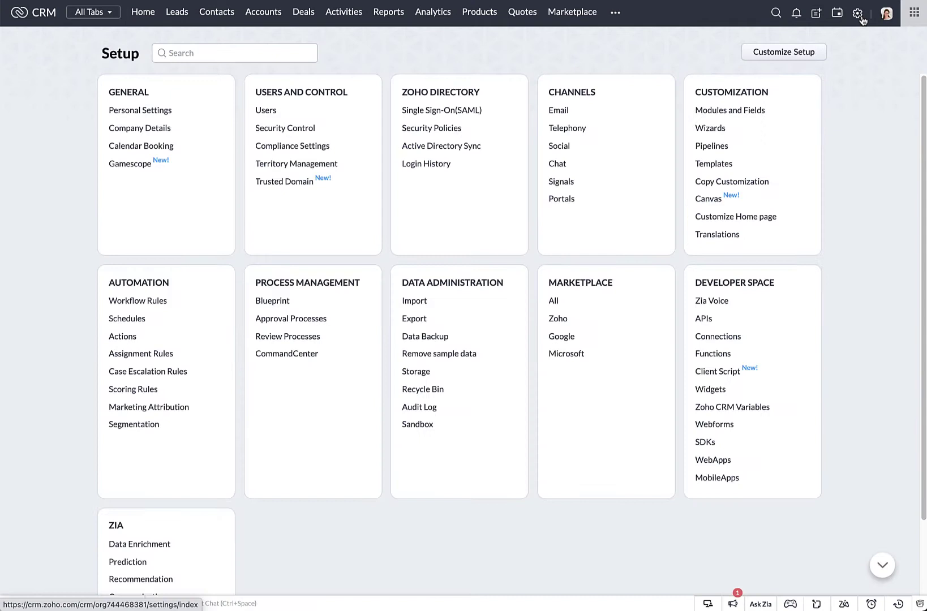
pyautogui.click(553, 301)
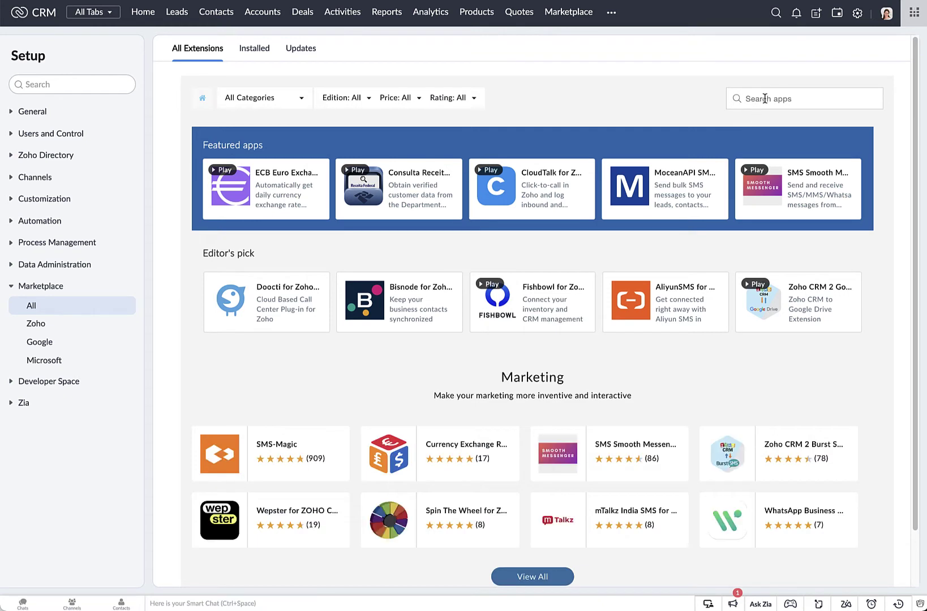
pyautogui.click(764, 97)
pyautogui.write('toolkit')
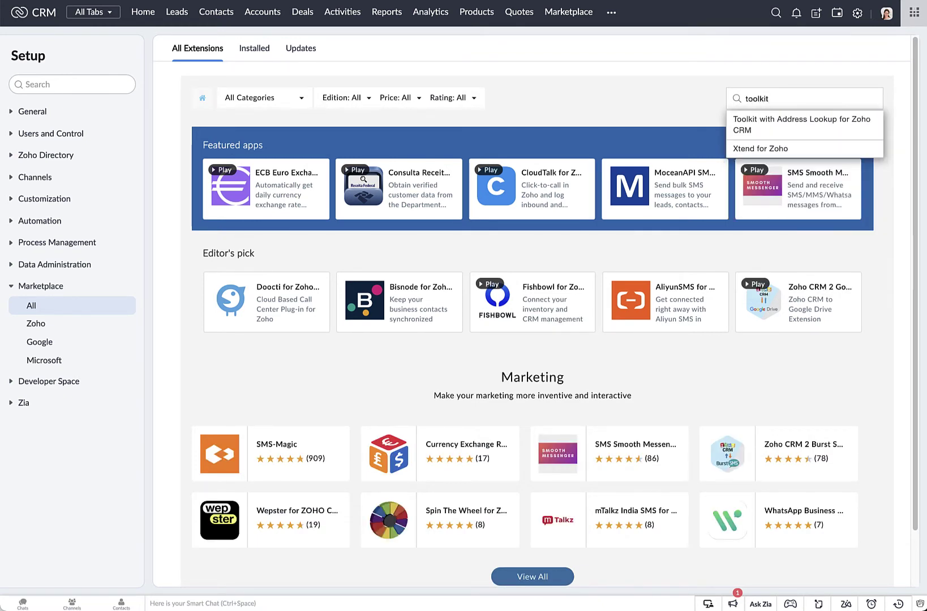
pyautogui.click(768, 120)
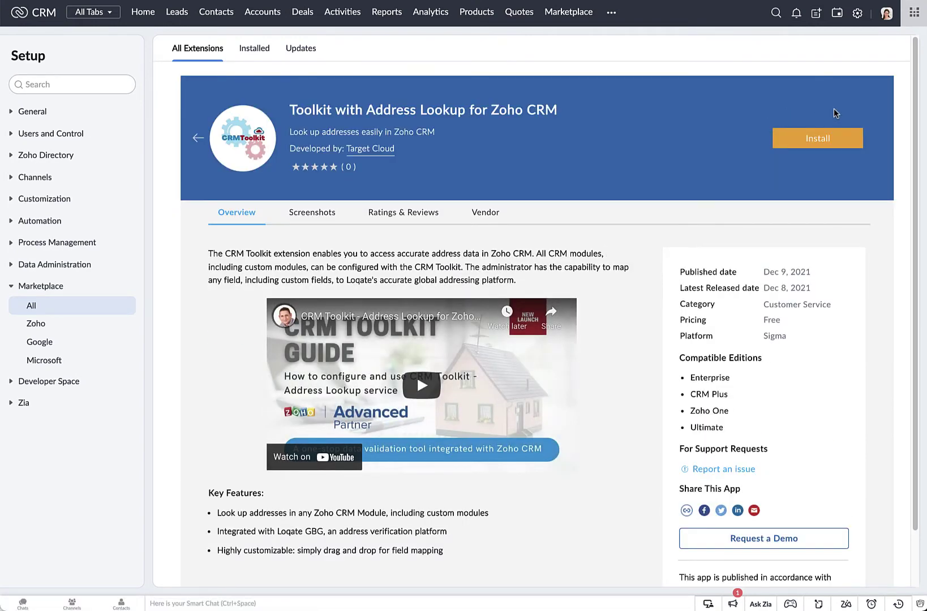
# Step: Install CRM Toolkit for all users, accepting the Marketplace terms and the vendor contact opt-in
pyautogui.click(836, 138)
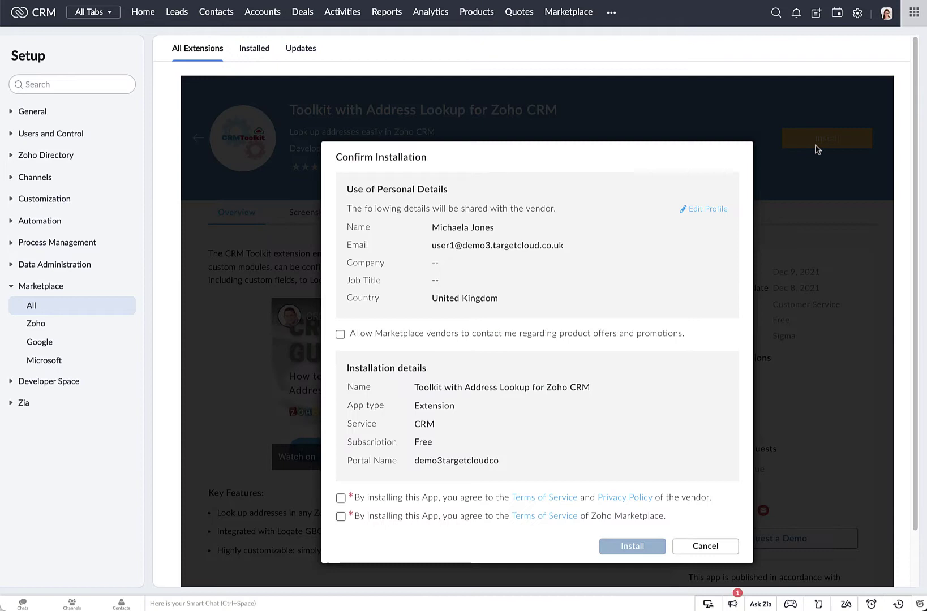
pyautogui.click(339, 338)
pyautogui.click(341, 517)
pyautogui.click(622, 546)
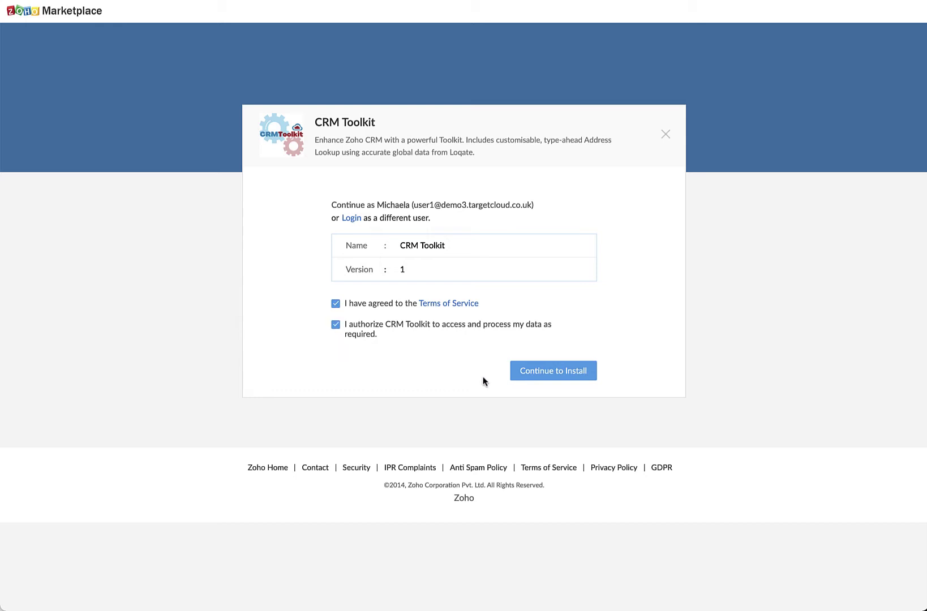
pyautogui.click(558, 378)
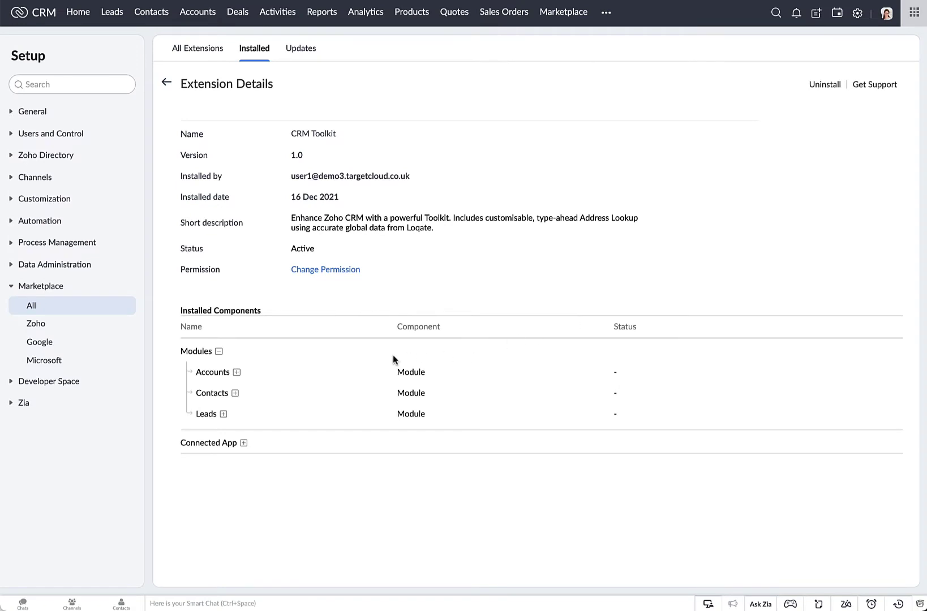
# Step: Expand the Accounts, Contacts, Leads and Connected App entries under Installed Components
pyautogui.click(236, 372)
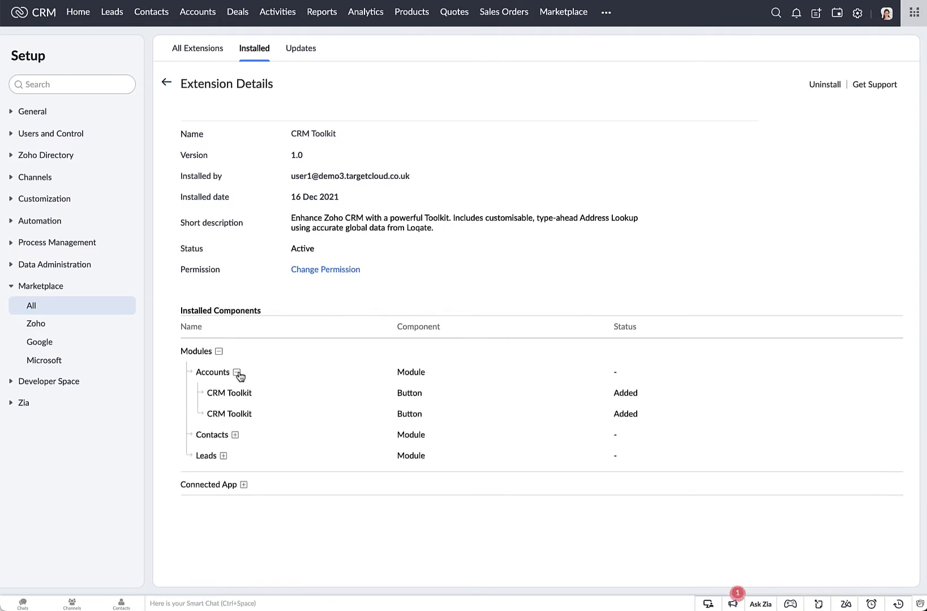
pyautogui.click(235, 435)
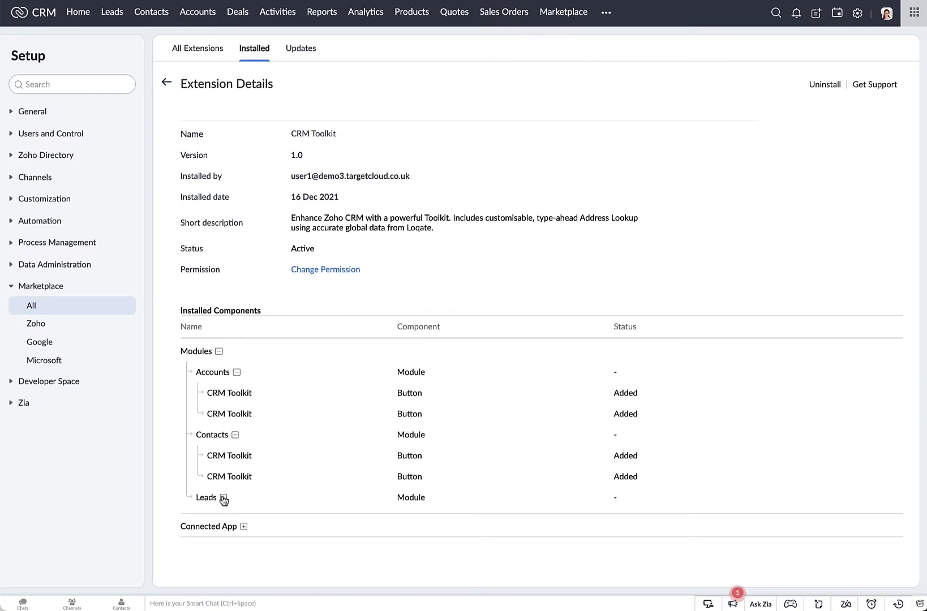
pyautogui.click(223, 498)
pyautogui.scroll(-1, 271, 475)
pyautogui.click(243, 558)
pyautogui.scroll(-1, 306, 486)
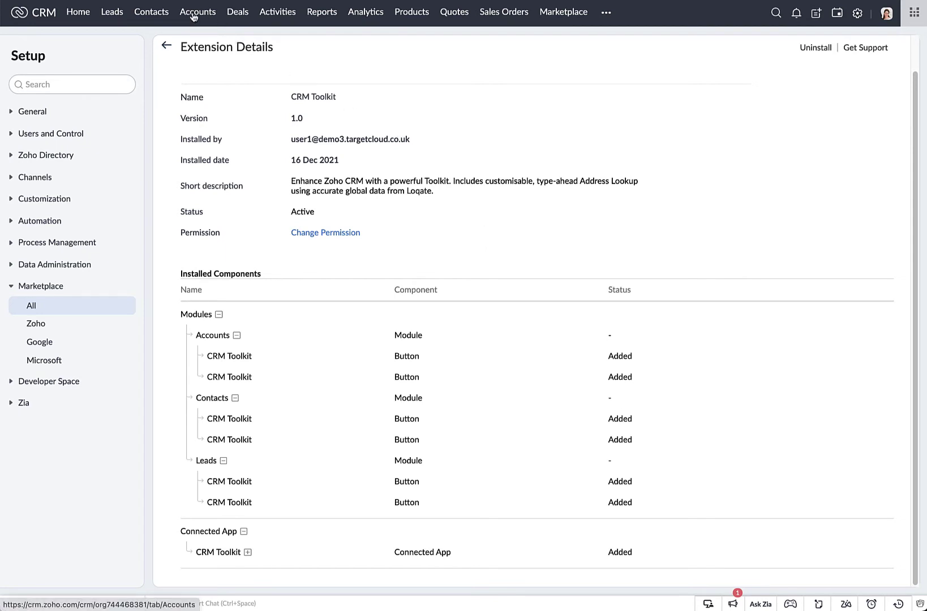
# Step: Start a new contact from Contacts and bring up the CRM Toolkit address lookup configuration
pyautogui.click(161, 16)
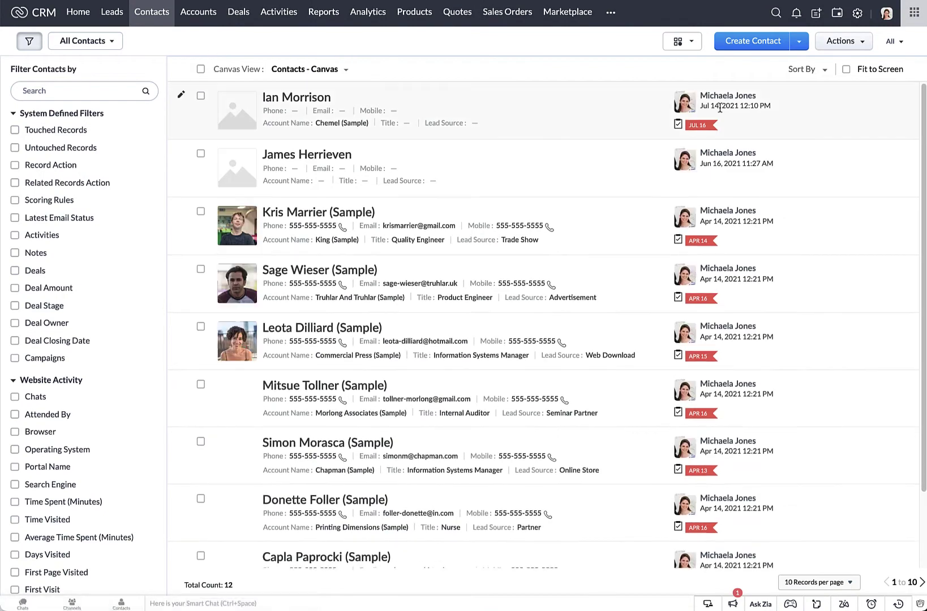
pyautogui.click(742, 45)
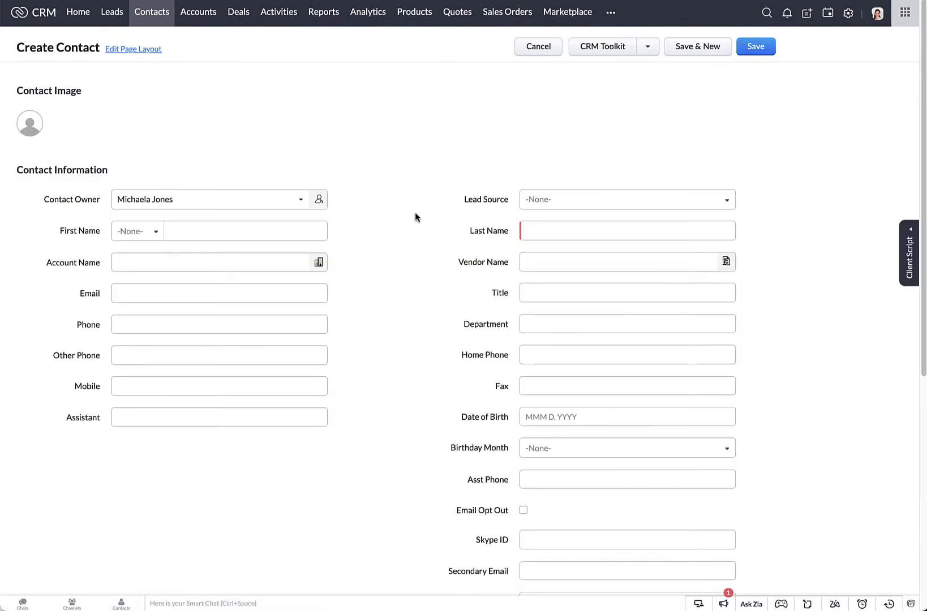
pyautogui.scroll(-6, 415, 212)
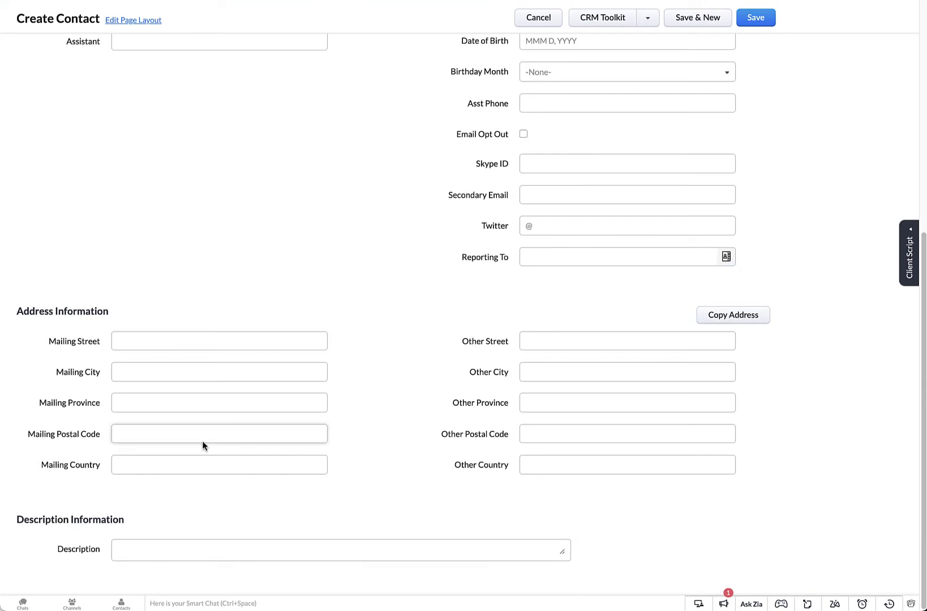
pyautogui.click(603, 17)
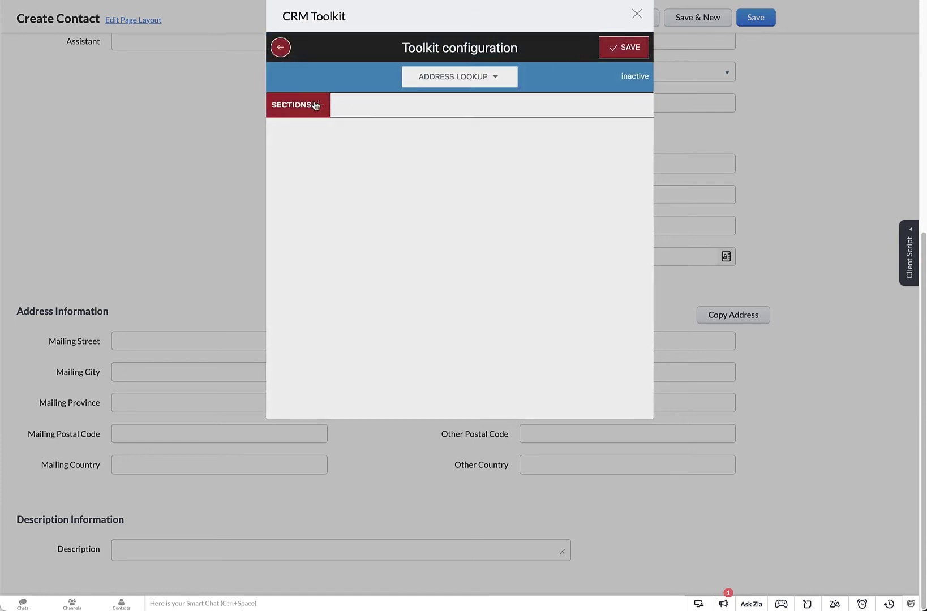
# Step: Add a new lookup section named 'Mailing Address'
pyautogui.click(317, 105)
pyautogui.click(350, 146)
pyautogui.press('BackSpace')
pyautogui.press('BackSpace')
pyautogui.press('BackSpace')
pyautogui.press('BackSpace')
pyautogui.press('BackSpace')
pyautogui.press('BackSpace')
pyautogui.press('BackSpace')
pyautogui.press('BackSpace')
pyautogui.press('BackSpace')
pyautogui.press('BackSpace')
pyautogui.press('BackSpace')
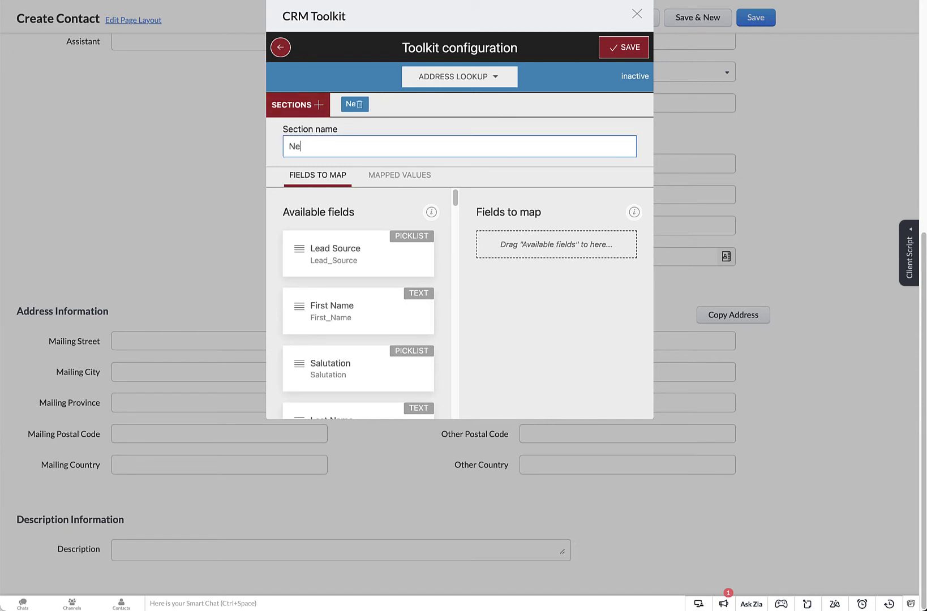
pyautogui.write('Mailing Addt')
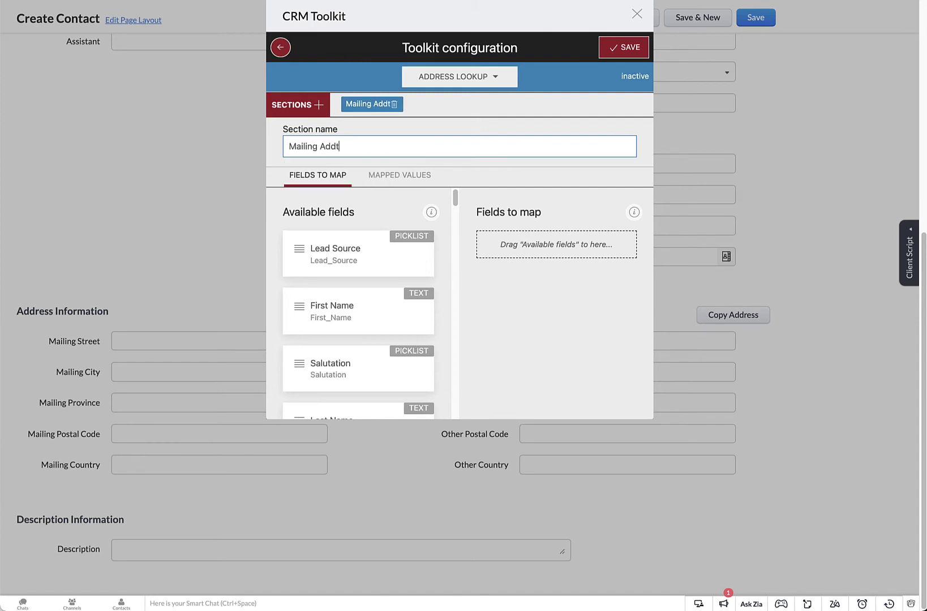
pyautogui.press('BackSpace')
pyautogui.write('ress')
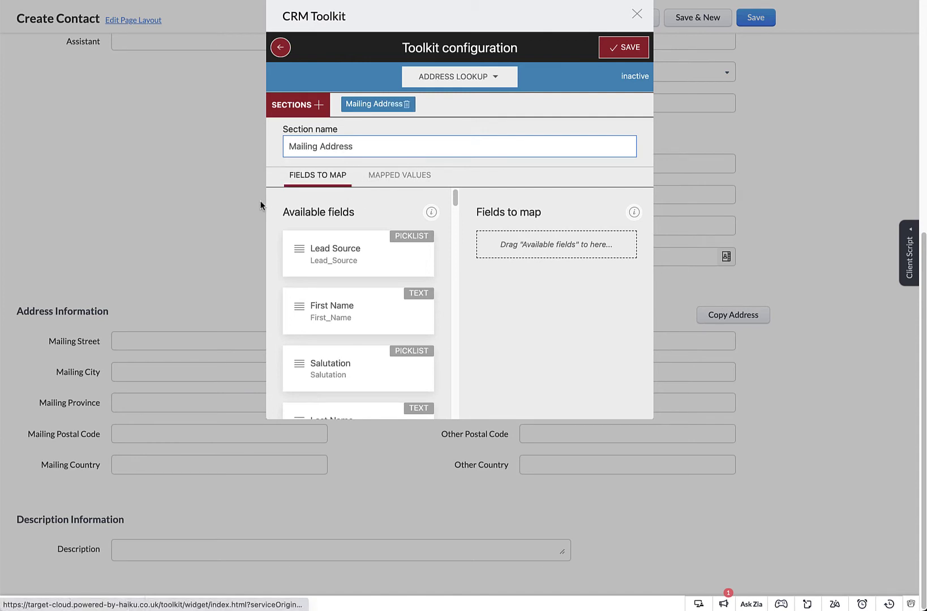
pyautogui.click(277, 207)
# Step: Map Mailing Street, City, Province, Postal Code and Country into the section's fields
pyautogui.scroll(-1, 307, 232)
pyautogui.scroll(-10, 331, 245)
pyautogui.scroll(-15, 335, 247)
pyautogui.scroll(-8, 340, 255)
pyautogui.scroll(2, 362, 256)
pyautogui.moveTo(362, 256); pyautogui.dragTo(538, 251)
pyautogui.moveTo(367, 321); pyautogui.dragTo(562, 304)
pyautogui.moveTo(430, 372); pyautogui.dragTo(600, 334)
pyautogui.scroll(-3, 366, 342)
pyautogui.moveTo(366, 344); pyautogui.dragTo(492, 379)
pyautogui.scroll(-1, 344, 336)
pyautogui.moveTo(356, 366); pyautogui.dragTo(547, 380)
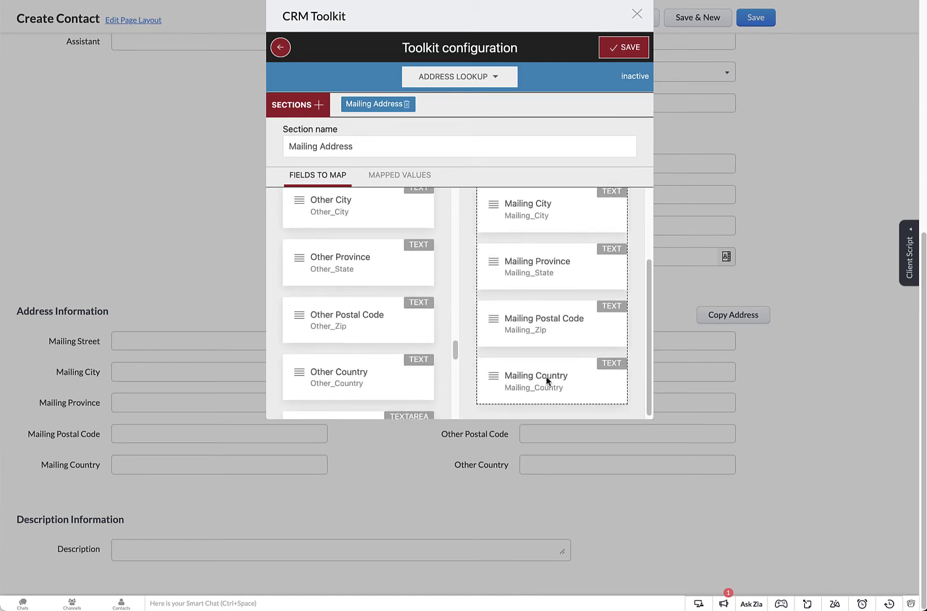
# Step: Fill Mailing Street with the Building Number and Street lookup values
pyautogui.click(405, 178)
pyautogui.scroll(-5, 399, 261)
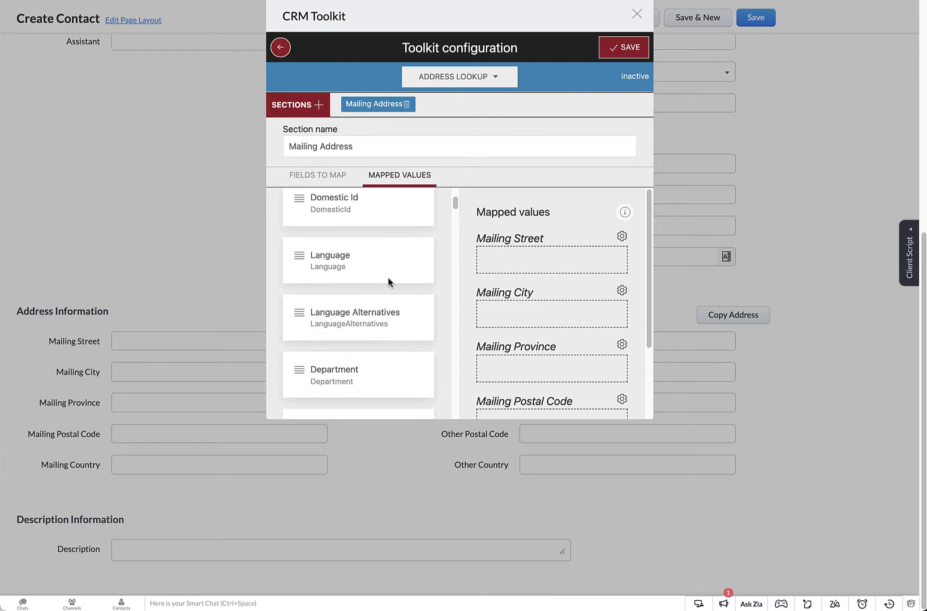
pyautogui.scroll(-2, 387, 279)
pyautogui.moveTo(366, 379); pyautogui.dragTo(554, 269)
pyautogui.scroll(-3, 404, 355)
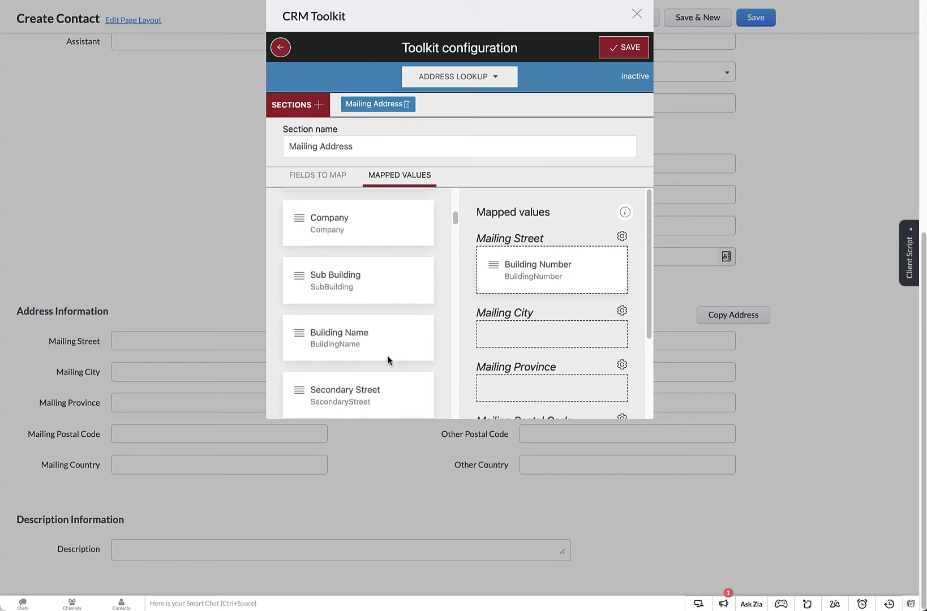
pyautogui.scroll(-1, 380, 343)
pyautogui.moveTo(357, 356); pyautogui.dragTo(552, 320)
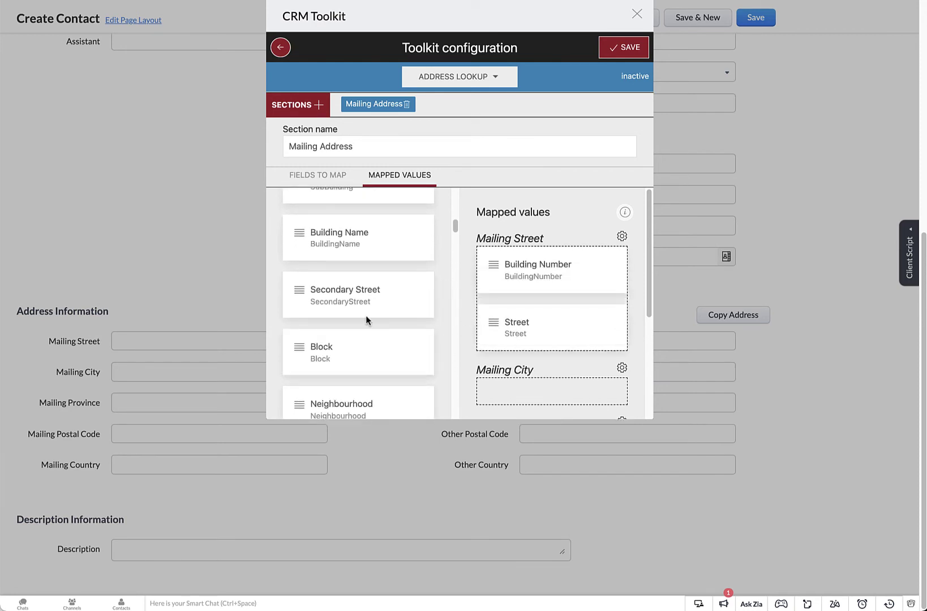
# Step: Map City, Province / County, Postal Code and Country Name to the Mailing fields, then add another section
pyautogui.scroll(-5, 366, 315)
pyautogui.moveTo(345, 372); pyautogui.dragTo(539, 392)
pyautogui.scroll(-5, 539, 392)
pyautogui.scroll(-4, 350, 328)
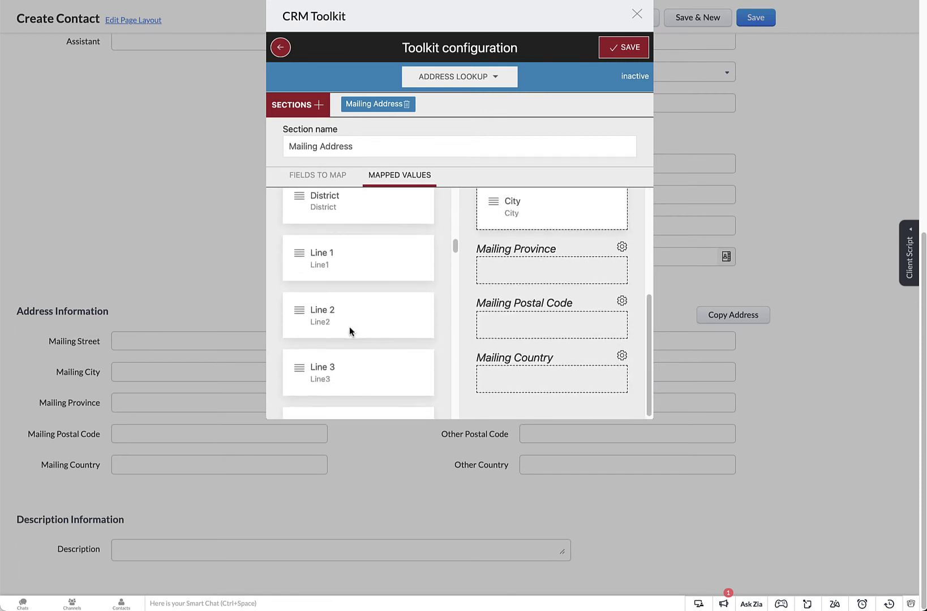
pyautogui.scroll(-5, 349, 328)
pyautogui.moveTo(351, 314); pyautogui.dragTo(547, 285)
pyautogui.scroll(-2, 362, 358)
pyautogui.moveTo(362, 358); pyautogui.dragTo(533, 355)
pyautogui.scroll(-1, 389, 337)
pyautogui.scroll(-1, 548, 348)
pyautogui.moveTo(372, 324); pyautogui.dragTo(536, 370)
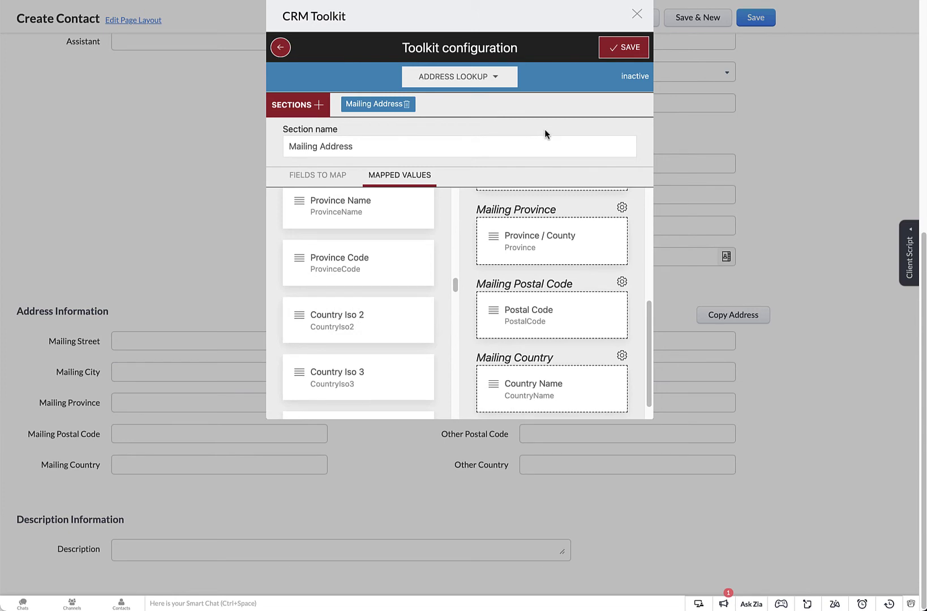
pyautogui.click(318, 105)
# Step: Rename the new section to 'Other Address'
pyautogui.click(342, 147)
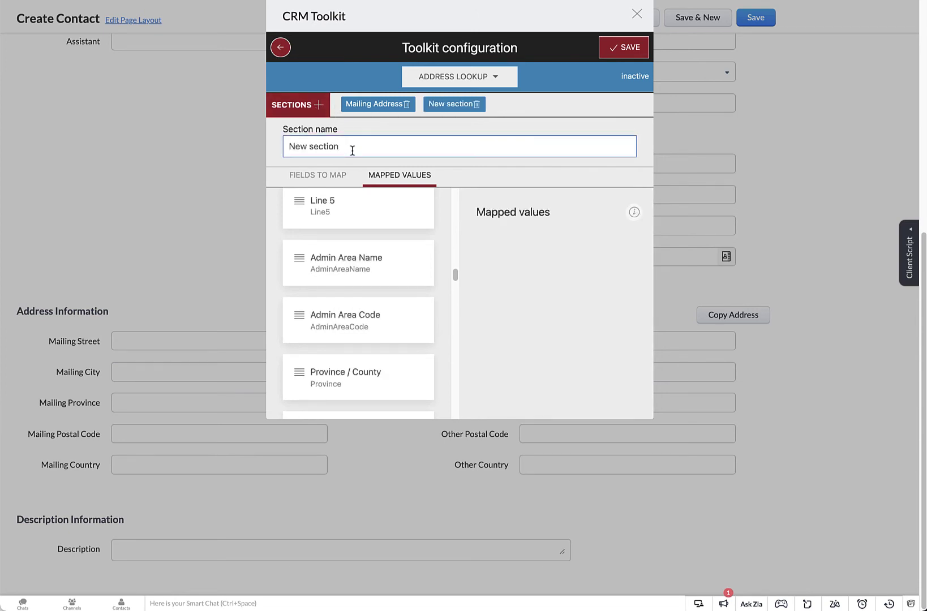
pyautogui.press('BackSpace')
pyautogui.press('BackSpace')
pyautogui.press('BackSpace')
pyautogui.press('BackSpace')
pyautogui.press('BackSpace')
pyautogui.press('BackSpace')
pyautogui.press('BackSpace')
pyautogui.press('BackSpace')
pyautogui.press('BackSpace')
pyautogui.press('BackSpace')
pyautogui.press('BackSpace')
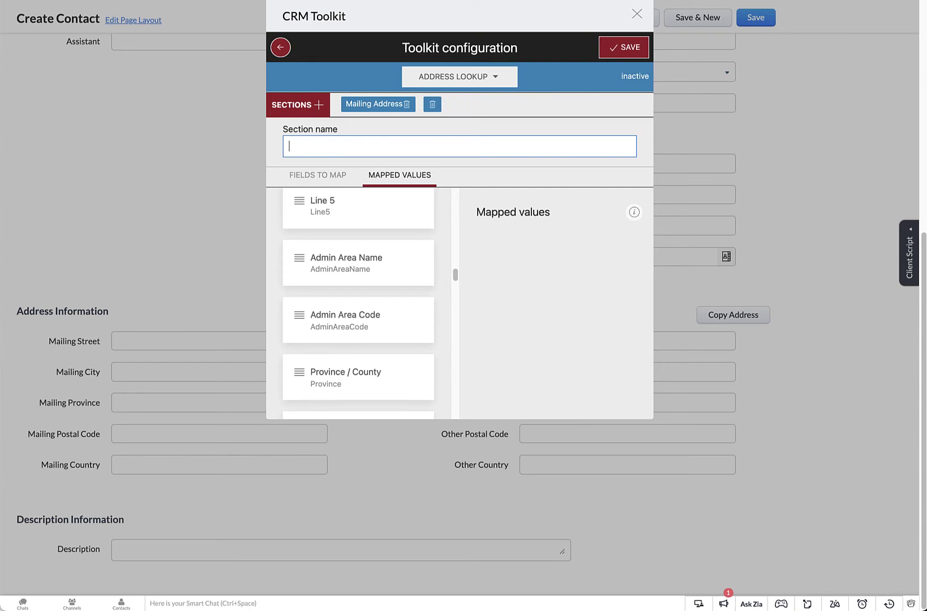
pyautogui.write('Other Address')
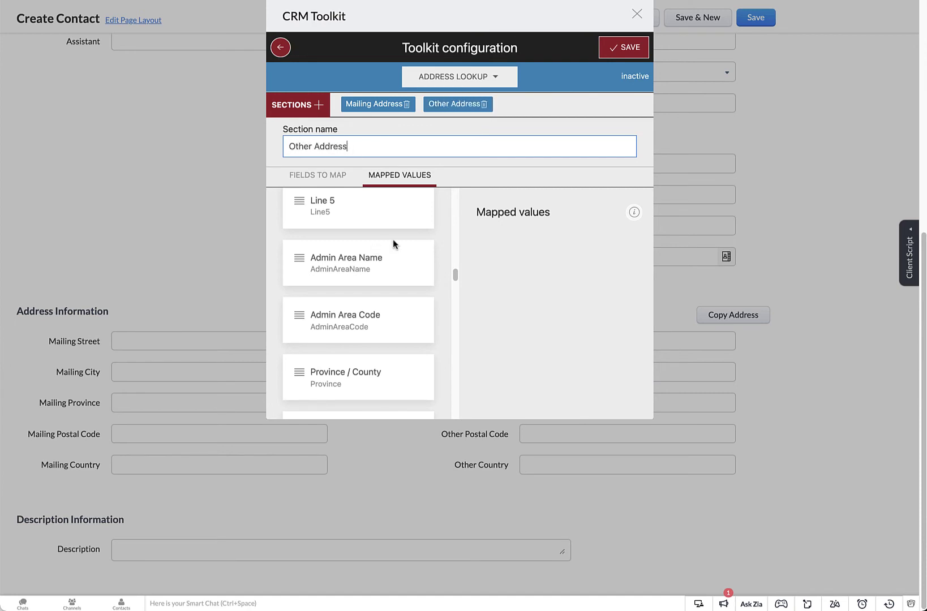
# Step: Add Other Street, City, Province, Postal Code and Country to the section's fields to map
pyautogui.click(443, 252)
pyautogui.moveTo(456, 335); pyautogui.dragTo(451, 348)
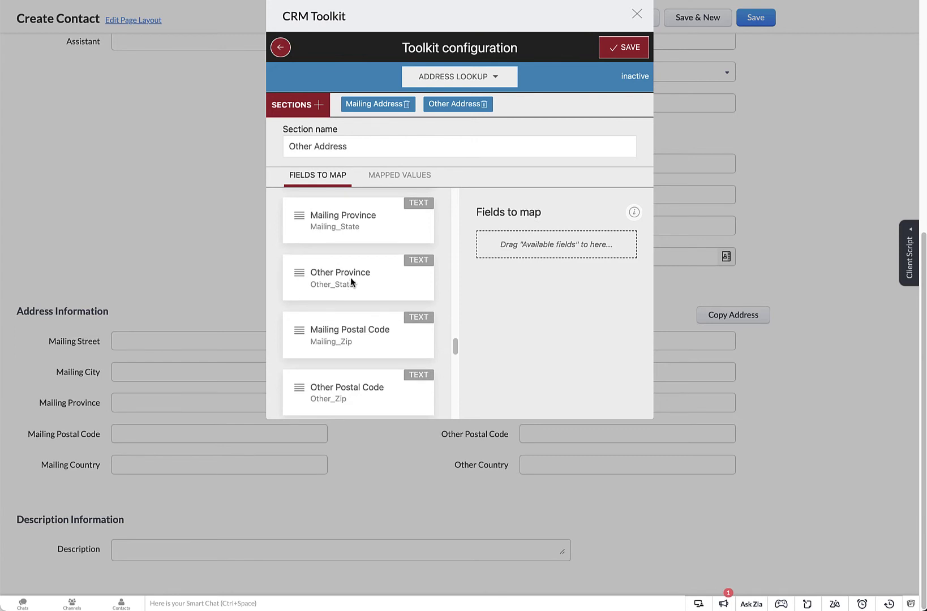
pyautogui.moveTo(351, 282); pyautogui.dragTo(548, 257)
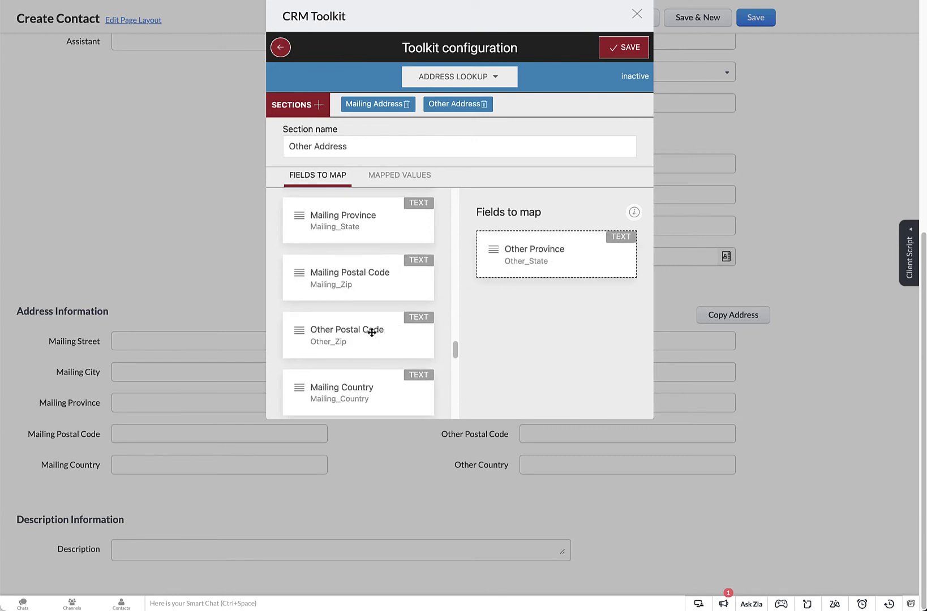
pyautogui.moveTo(372, 333); pyautogui.dragTo(560, 314)
pyautogui.moveTo(366, 403); pyautogui.dragTo(569, 310)
pyautogui.scroll(-10, 396, 320)
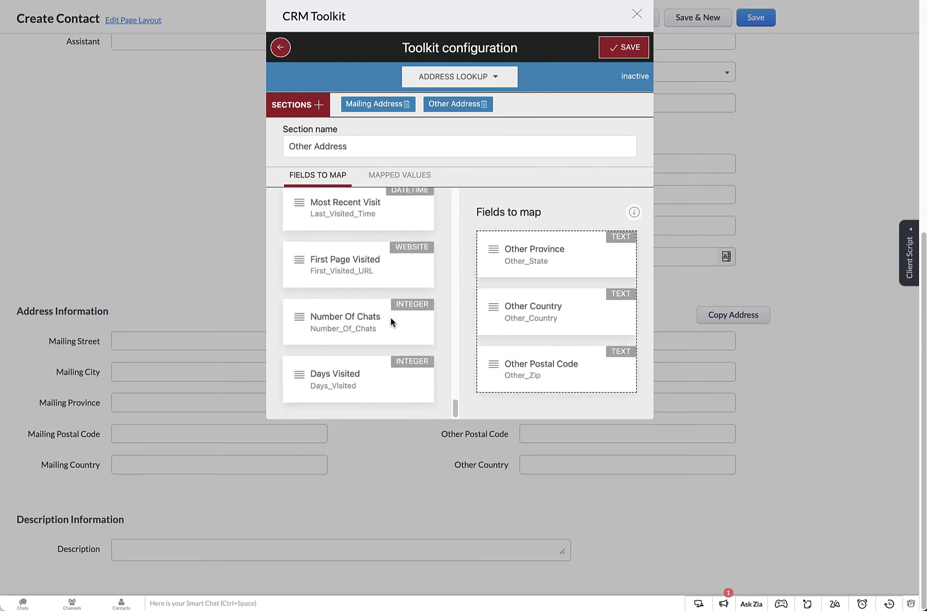
pyautogui.scroll(10, 390, 322)
pyautogui.moveTo(350, 238); pyautogui.dragTo(529, 274)
pyautogui.scroll(3, 358, 277)
pyautogui.moveTo(357, 279); pyautogui.dragTo(512, 246)
# Step: Map the Street, City and Province / County lookup values onto the Other Address fields
pyautogui.click(405, 176)
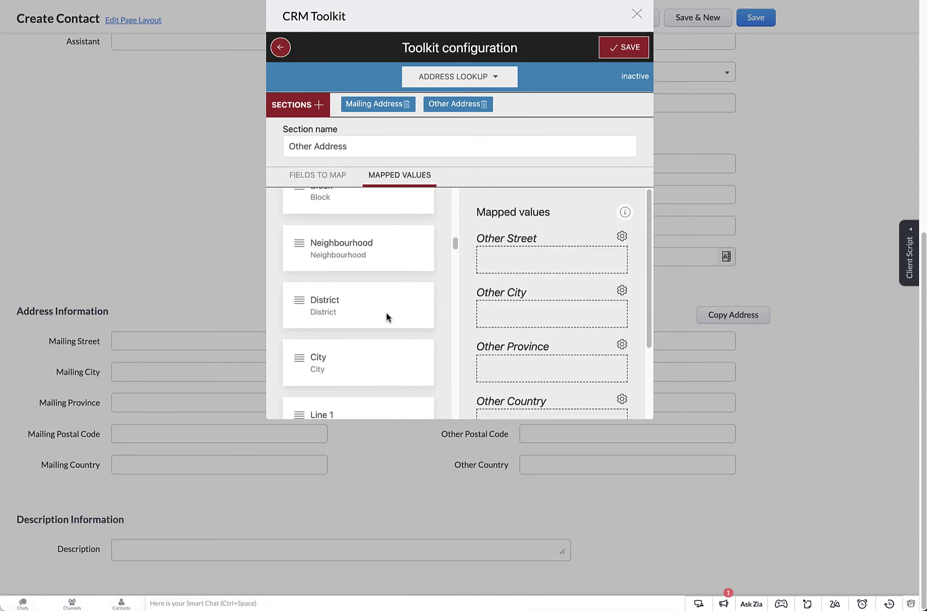
pyautogui.scroll(4, 356, 354)
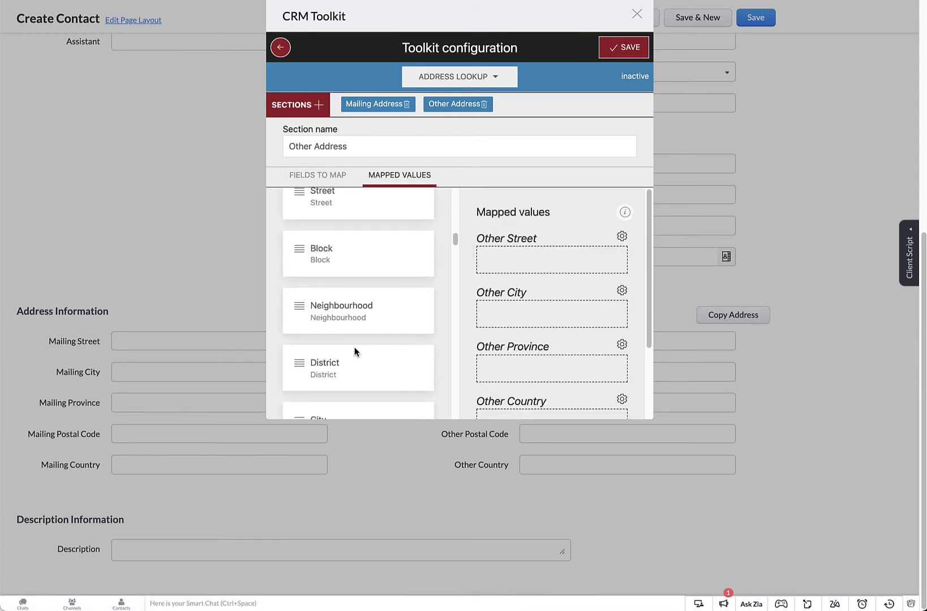
pyautogui.scroll(-5, 354, 328)
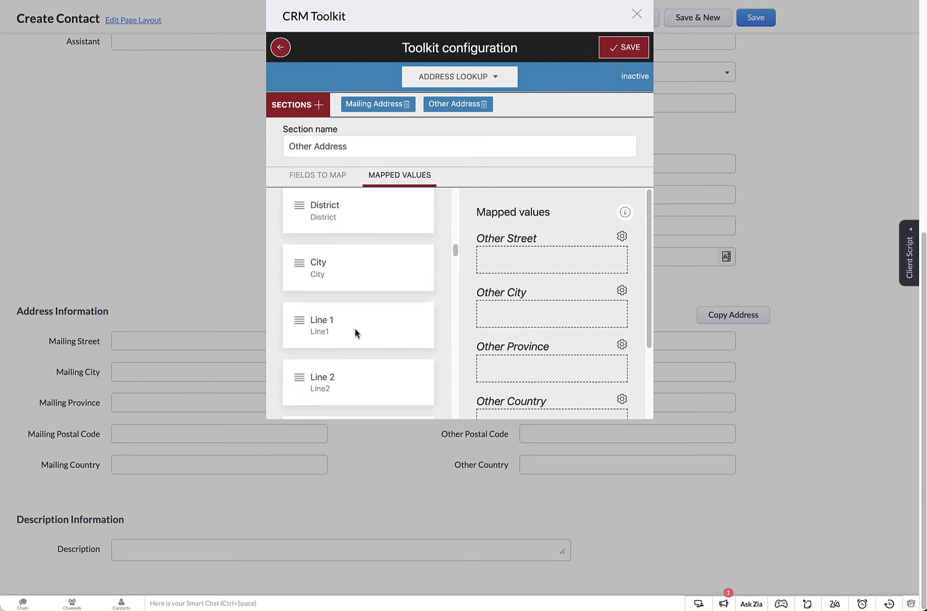
pyautogui.moveTo(346, 294); pyautogui.dragTo(532, 318)
pyautogui.scroll(3, 328, 281)
pyautogui.moveTo(336, 260); pyautogui.dragTo(543, 259)
pyautogui.scroll(2, 362, 275)
pyautogui.moveTo(360, 233); pyautogui.dragTo(509, 265)
# Step: Map Country Name and Postal Code to the Other fields and save the configuration
pyautogui.scroll(-2, 534, 306)
pyautogui.scroll(-1, 534, 306)
pyautogui.scroll(-5, 379, 295)
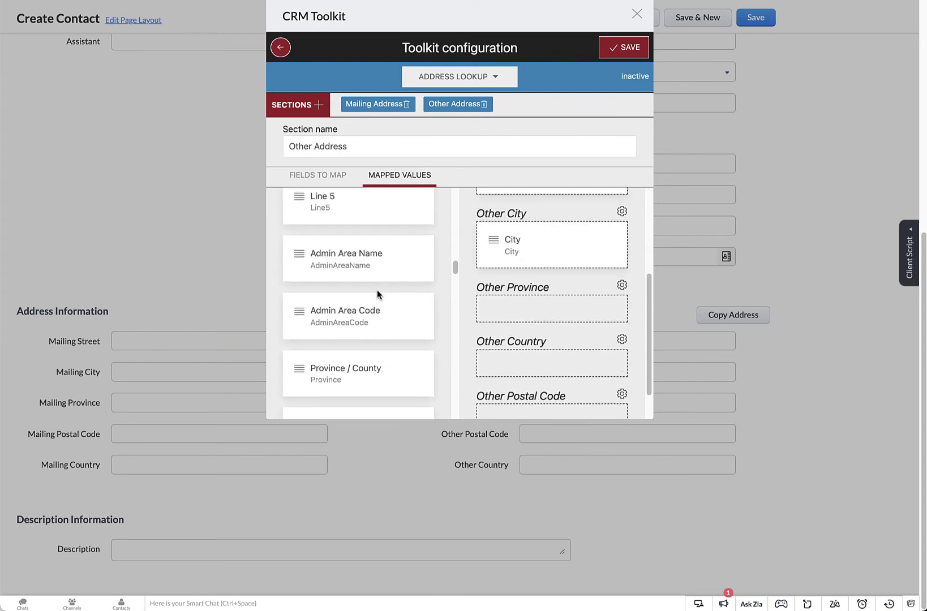
pyautogui.moveTo(351, 371); pyautogui.dragTo(492, 318)
pyautogui.scroll(-4, 377, 306)
pyautogui.moveTo(369, 295); pyautogui.dragTo(538, 392)
pyautogui.scroll(-2, 507, 318)
pyautogui.moveTo(351, 232); pyautogui.dragTo(543, 358)
pyautogui.scroll(6, 544, 356)
pyautogui.click(623, 47)
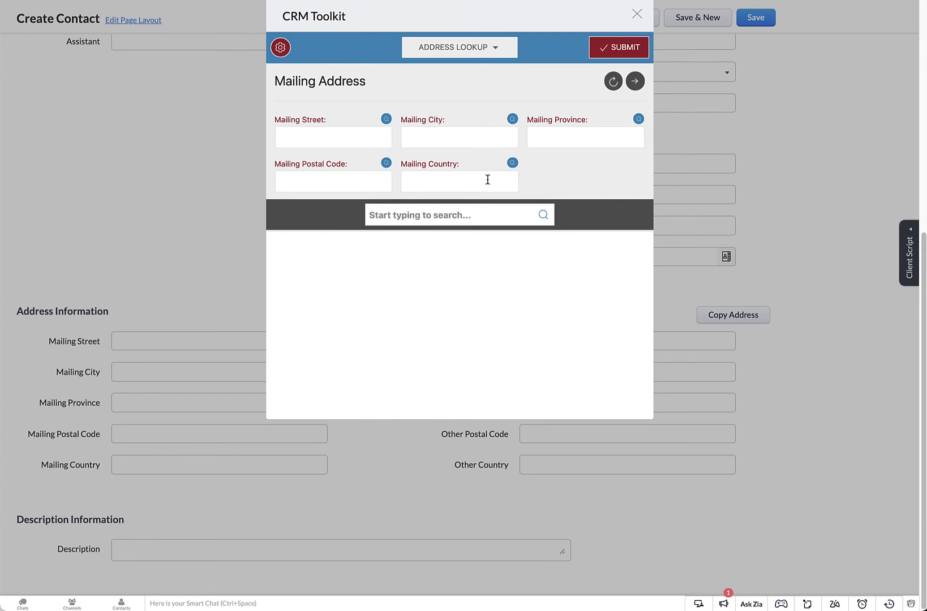
# Step: Look up postcode NR3 1RT and submit Argents, 15 Palace Street as the mailing address
pyautogui.click(461, 214)
pyautogui.write('nr3 1rt')
pyautogui.click(465, 262)
pyautogui.click(399, 263)
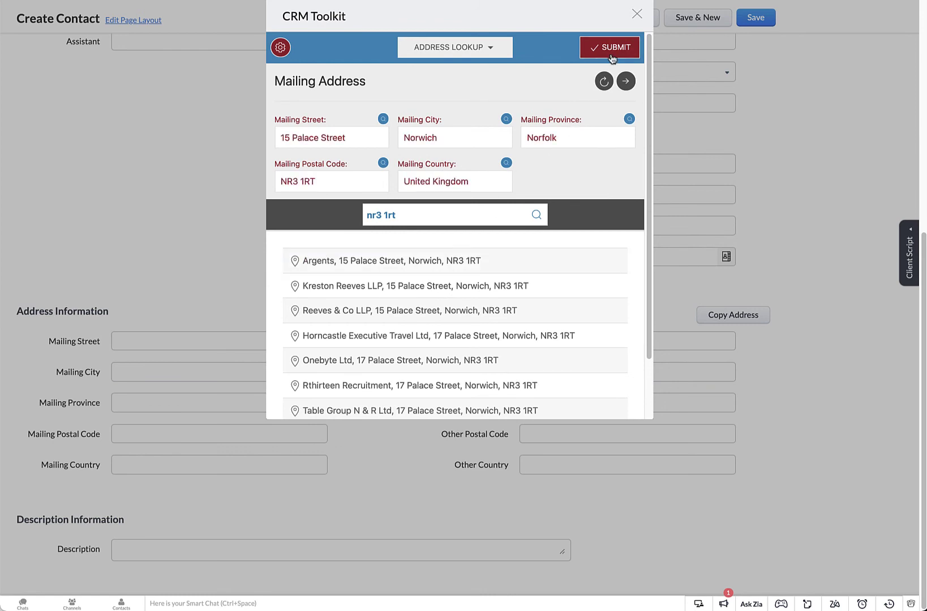
pyautogui.click(611, 55)
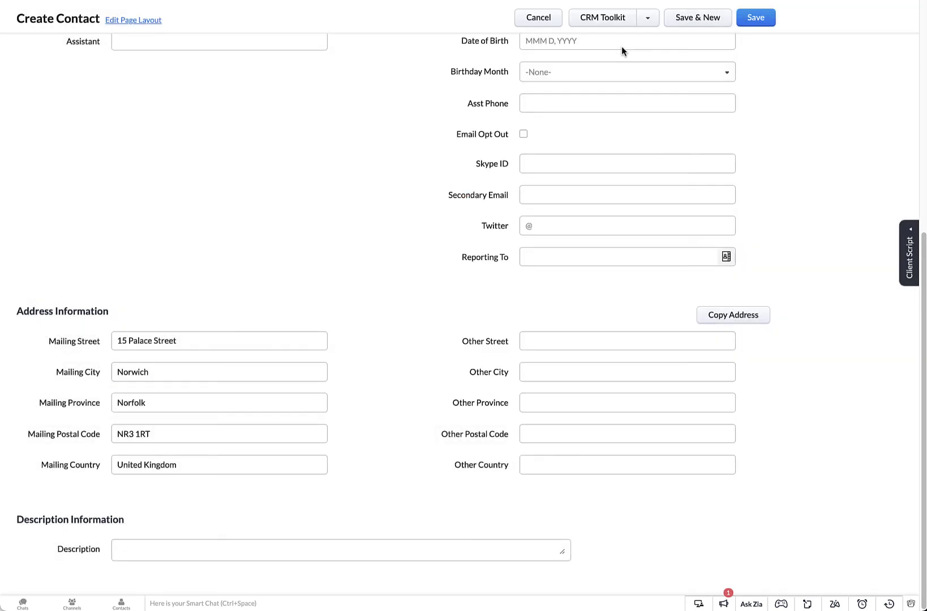
pyautogui.click(603, 18)
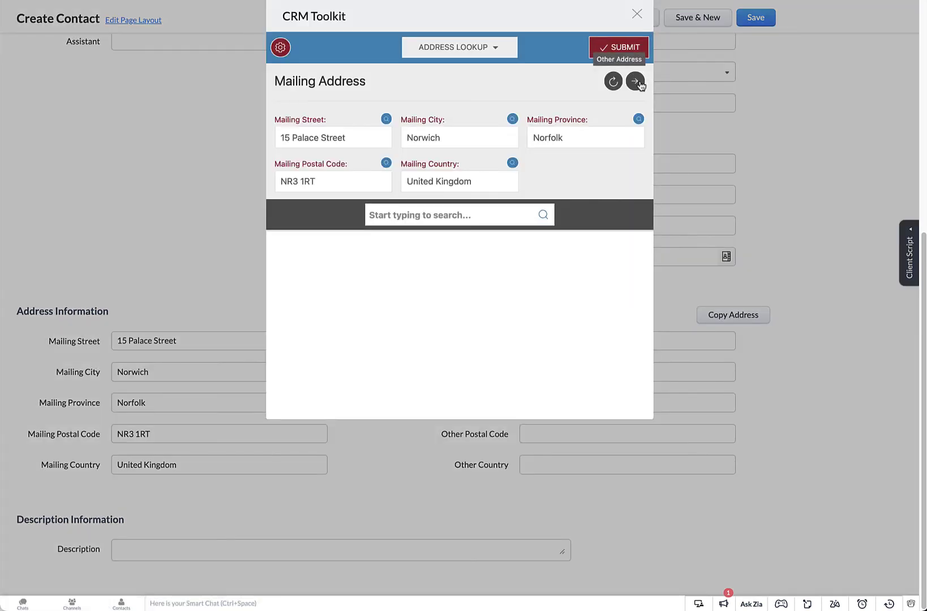
pyautogui.click(635, 81)
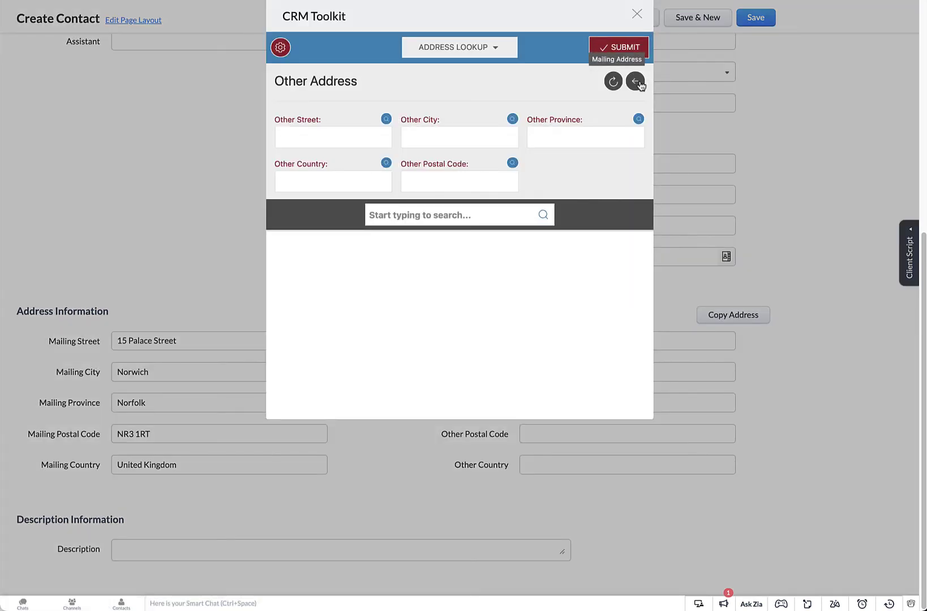
pyautogui.click(466, 215)
pyautogui.write('pr4 4td')
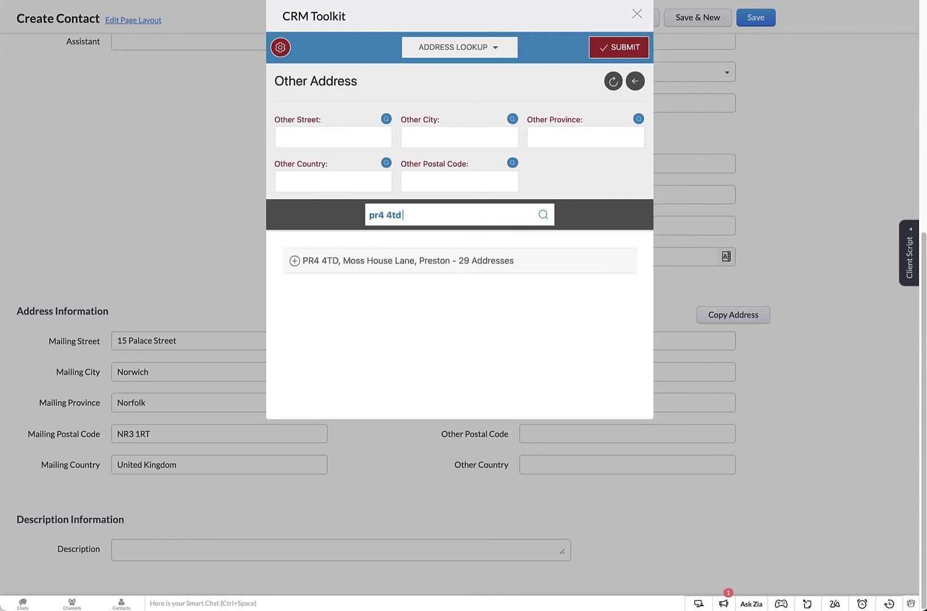
pyautogui.write(' 1')
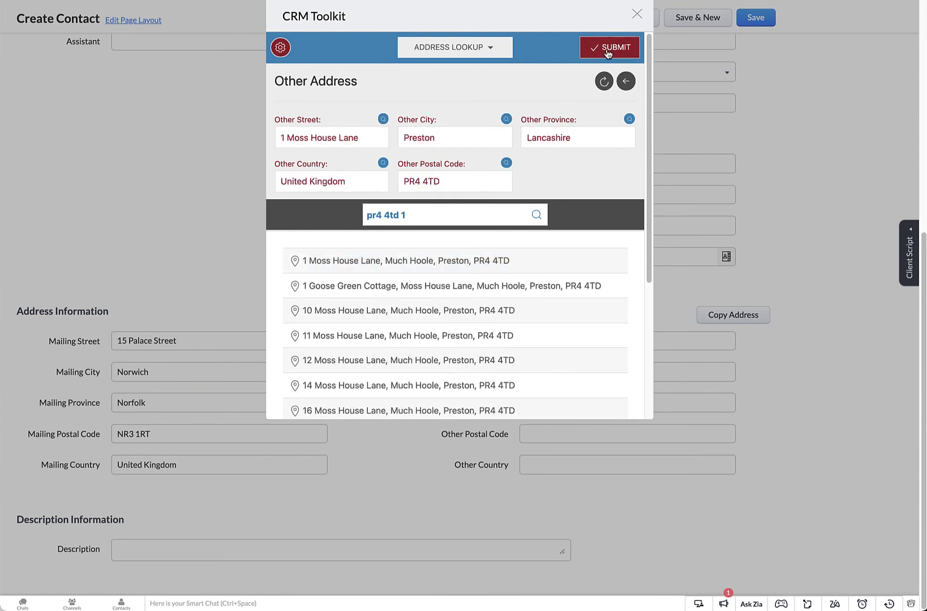
pyautogui.click(606, 48)
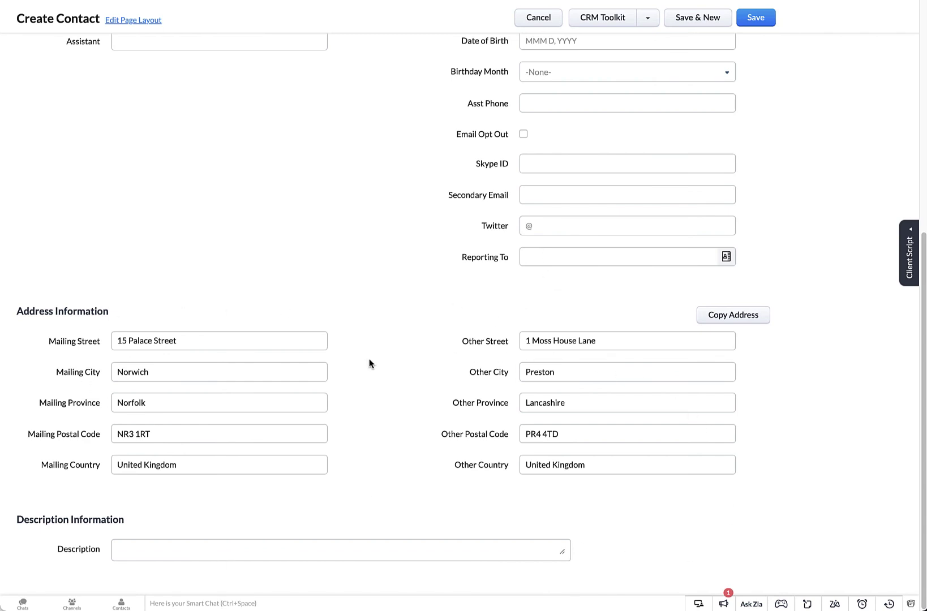
# Step: Enter 'test' in the required Last Name field and save the new contact
pyautogui.click(745, 17)
pyautogui.click(747, 17)
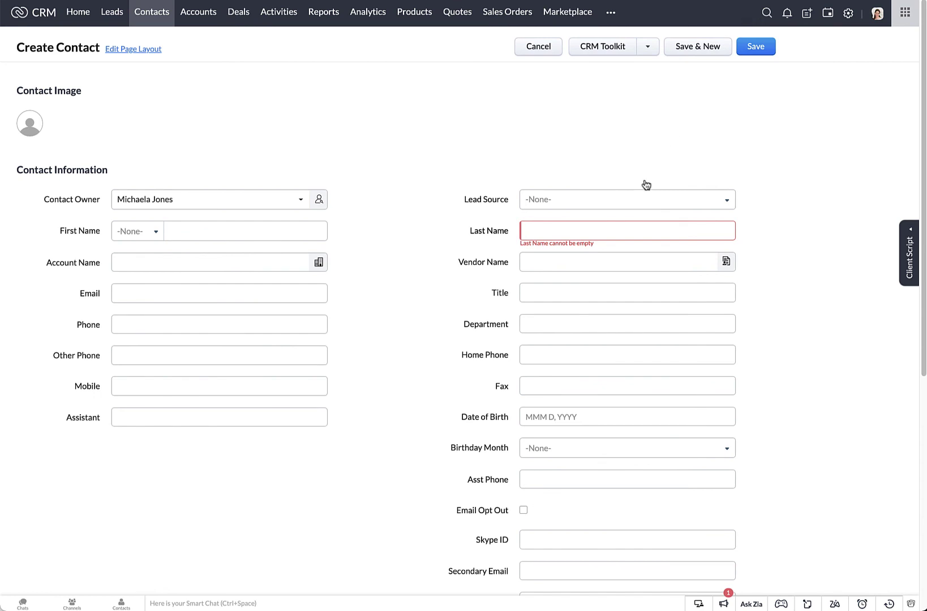
pyautogui.write('test')
pyautogui.click(756, 49)
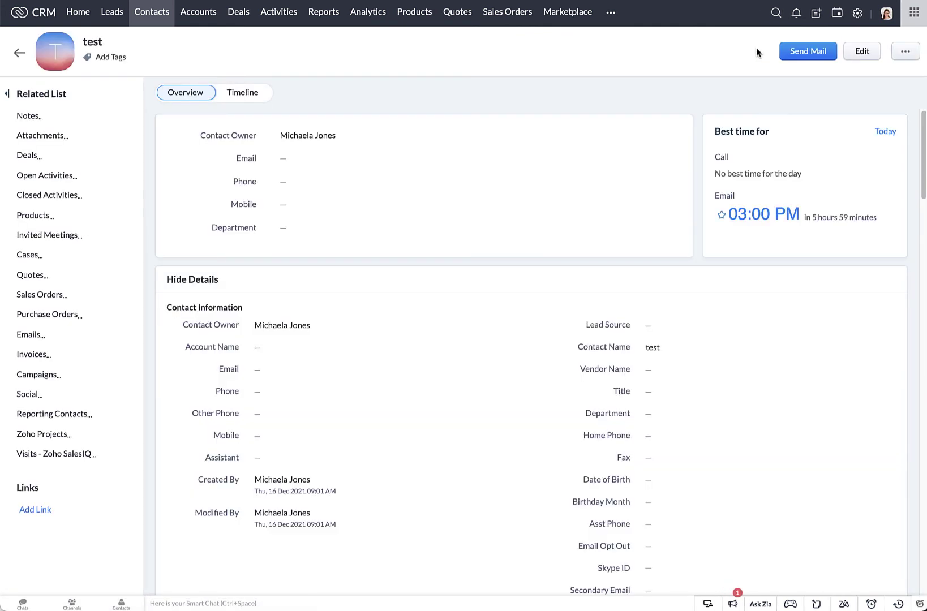
pyautogui.scroll(-6, 533, 243)
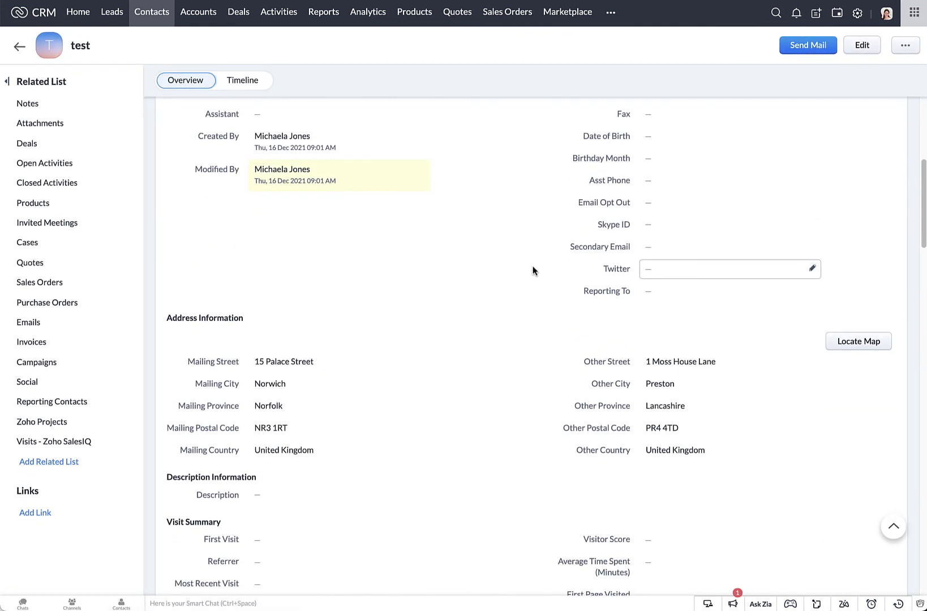